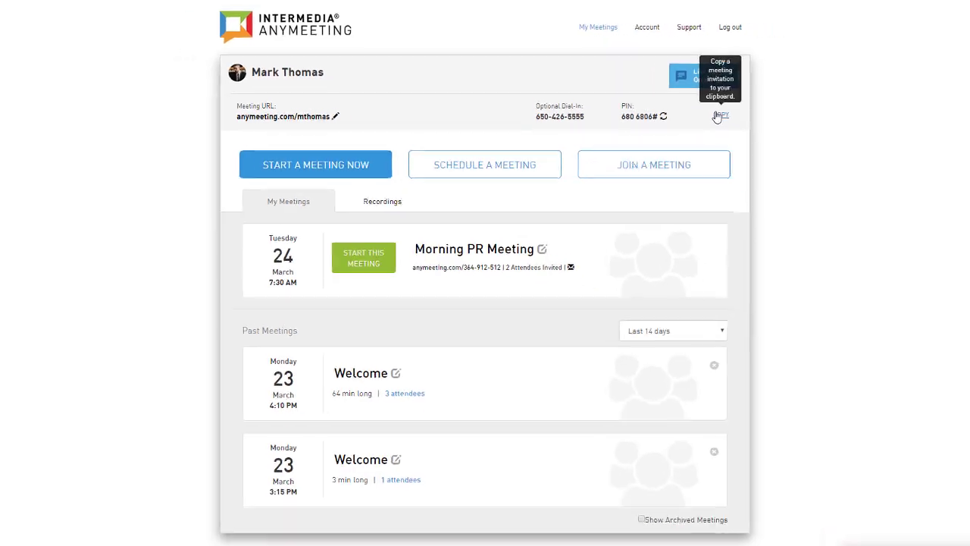
Copy the meeting's URL, dial-in number and PIN into the Morning PR Meeting email body.
{"action": "left_click", "coordinate": [755, 134]}
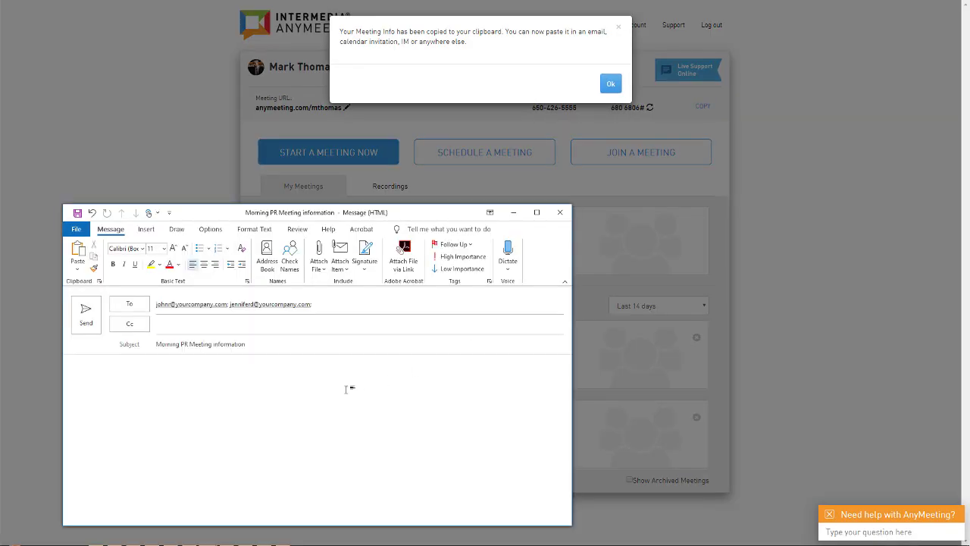
{"action": "key", "text": "ctrl+v"}
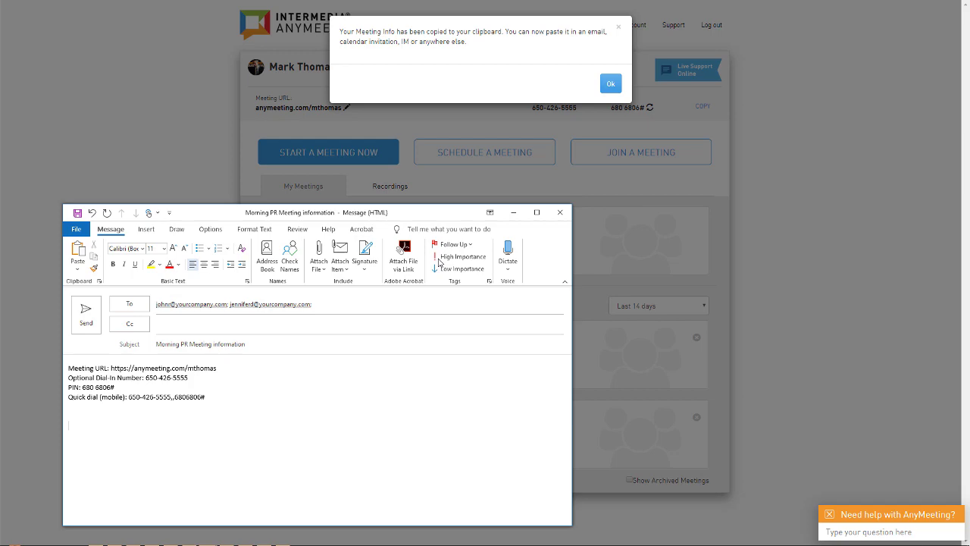
{"action": "left_click", "coordinate": [547, 89]}
Create a March 25, 7:30am calendar event with the meeting details as description and URL as location.
{"action": "left_click", "coordinate": [611, 83]}
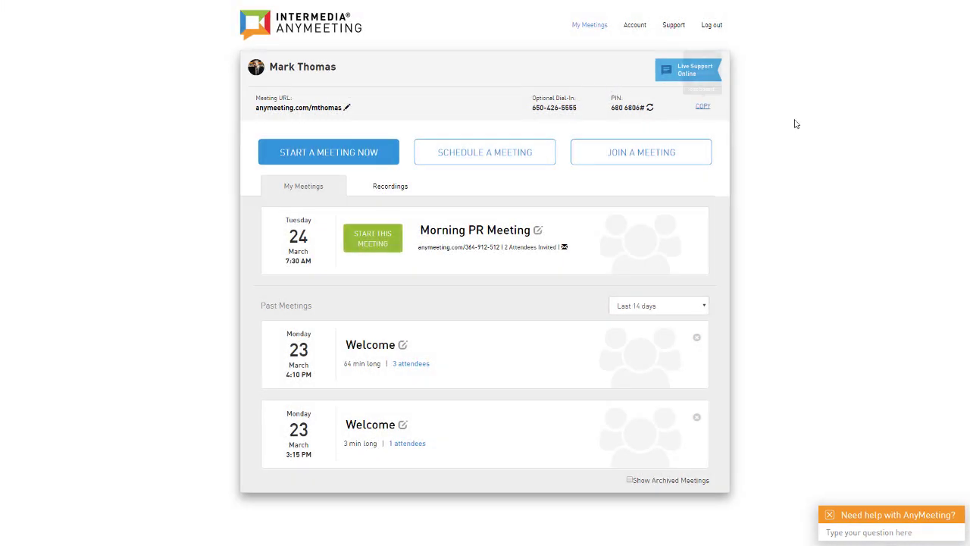
{"action": "key", "text": "alt+Tab"}
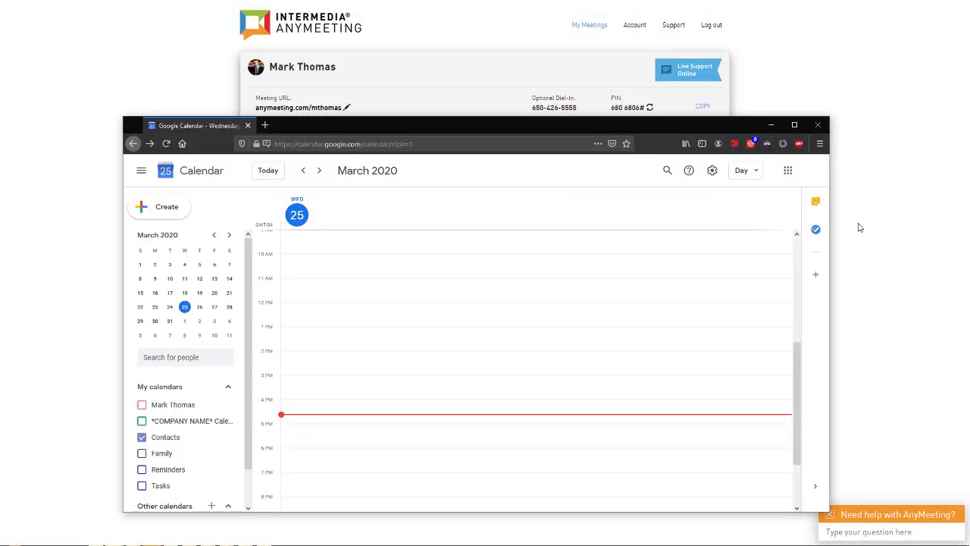
{"action": "left_click", "coordinate": [302, 358]}
{"action": "left_click", "coordinate": [346, 440]}
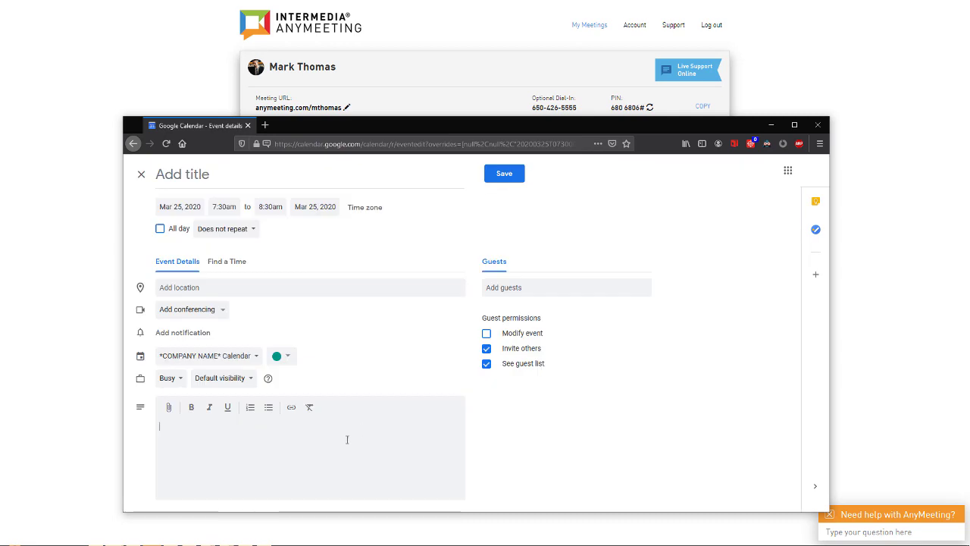
{"action": "key", "text": "ctrl+v"}
{"action": "left_click", "coordinate": [212, 288]}
{"action": "key", "text": "ctrl+v"}
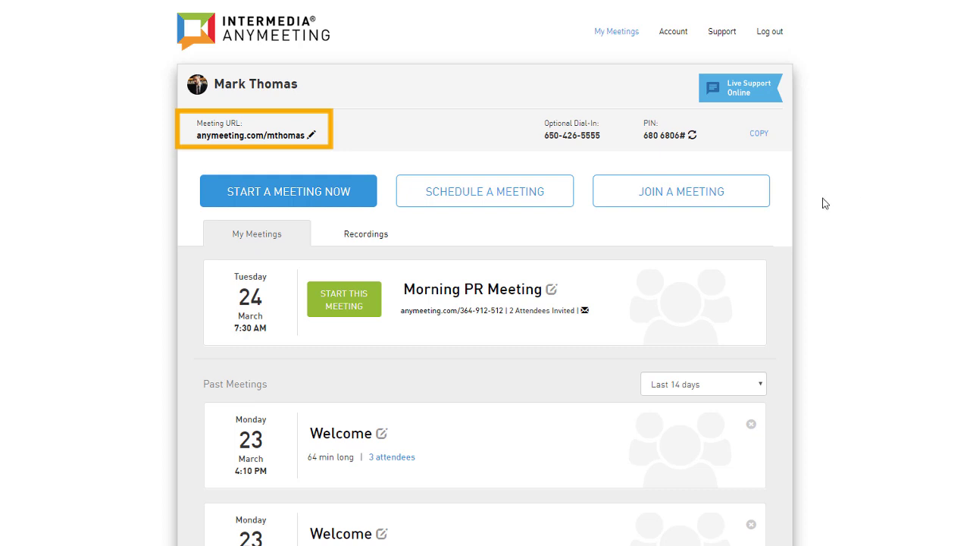
{"action": "left_click", "coordinate": [310, 135]}
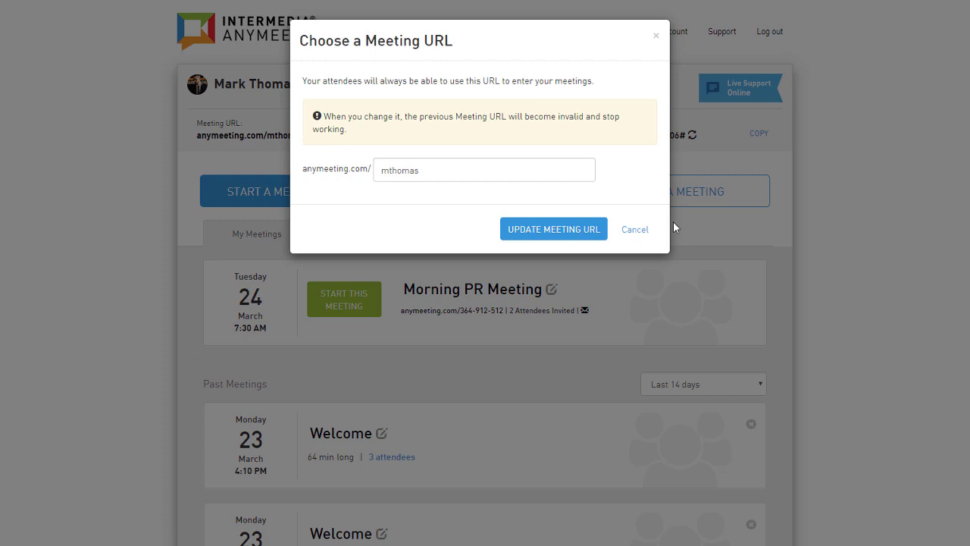
{"action": "left_click", "coordinate": [641, 231]}
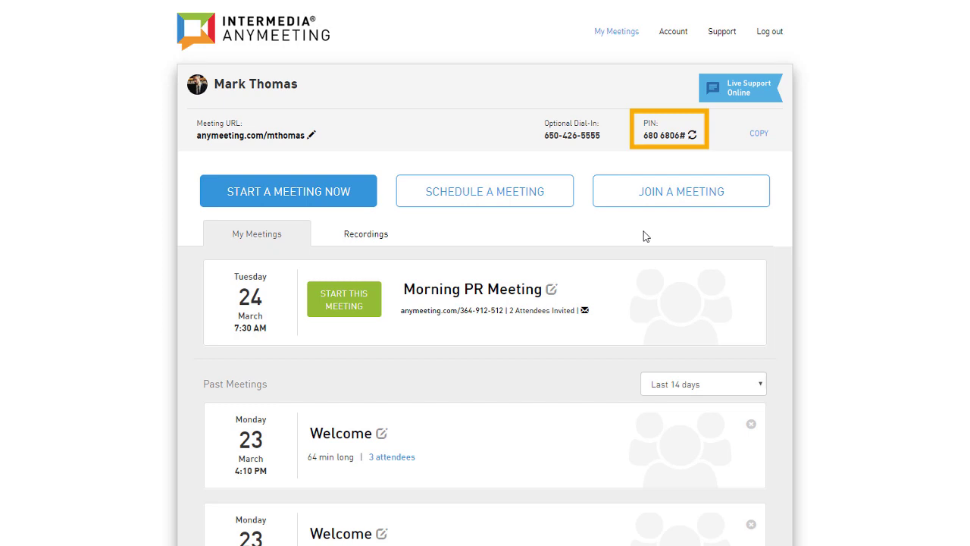
{"action": "left_click", "coordinate": [694, 136]}
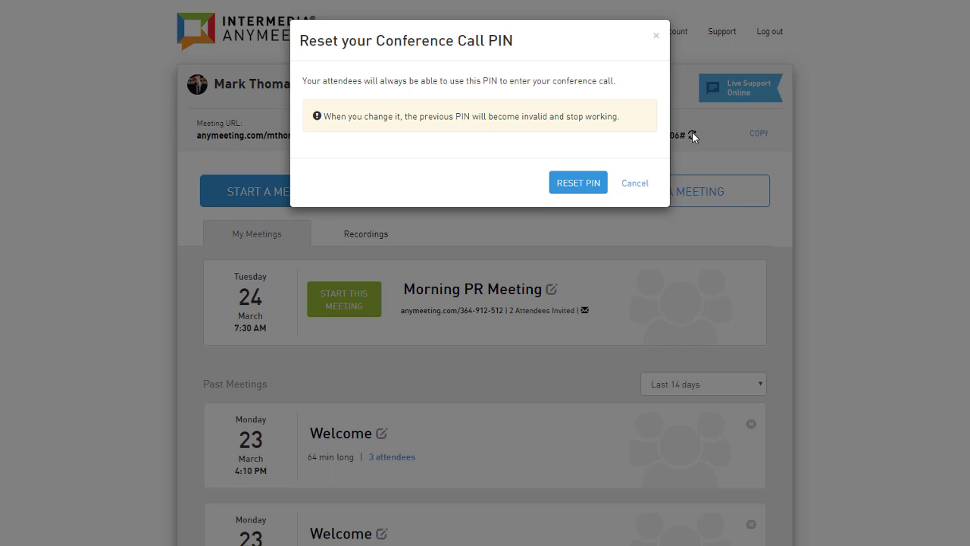
{"action": "left_click", "coordinate": [635, 184]}
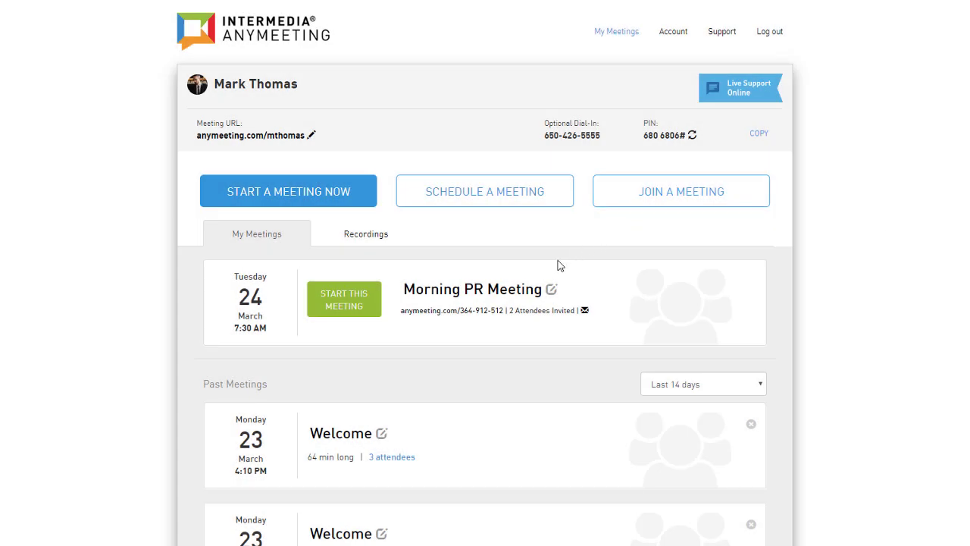
{"action": "left_click", "coordinate": [336, 194]}
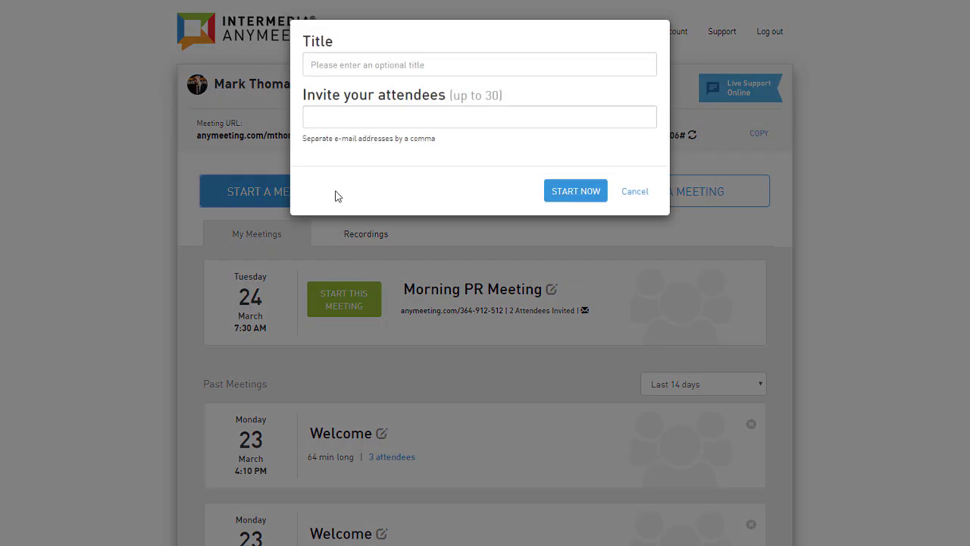
{"action": "left_click", "coordinate": [352, 63]}
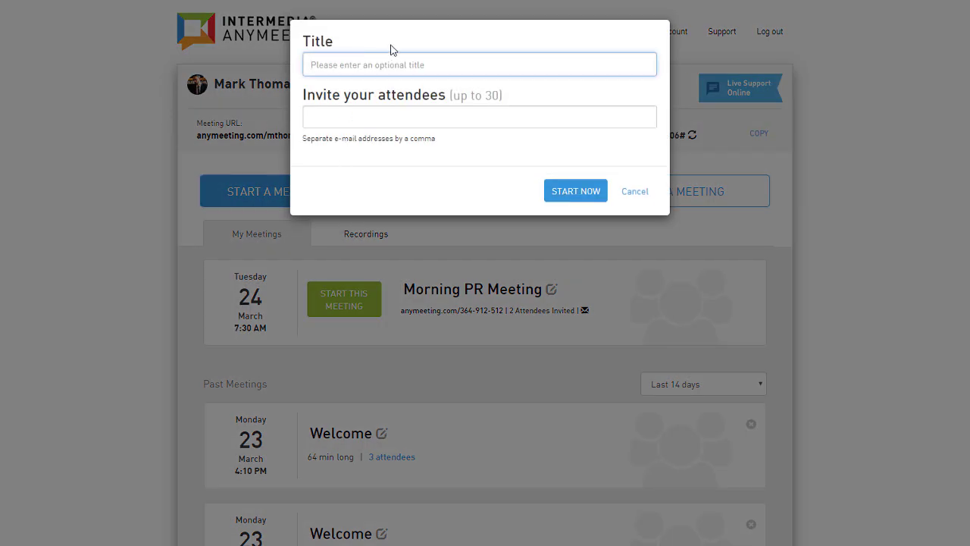
{"action": "type", "text": "New Meeting"}
{"action": "key", "text": "Tab"}
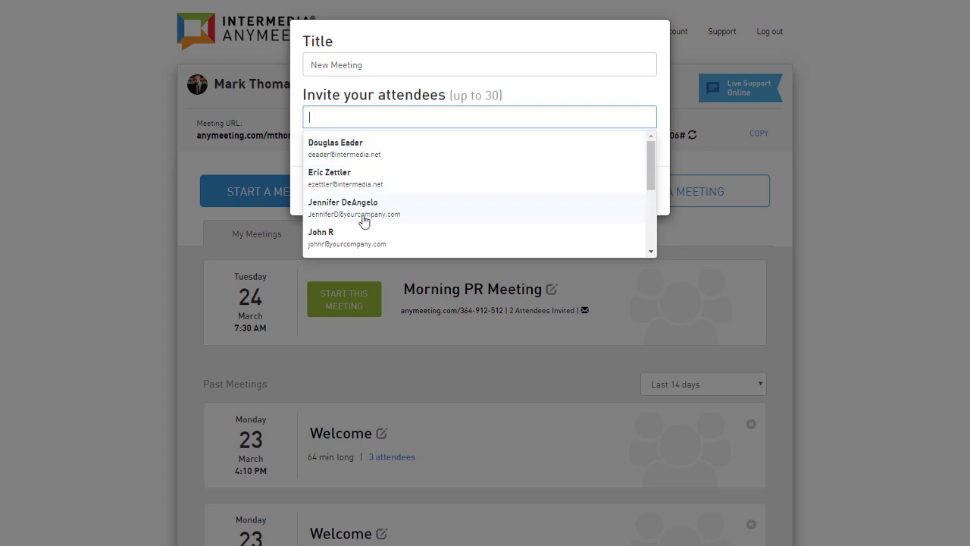
{"action": "left_click", "coordinate": [363, 205]}
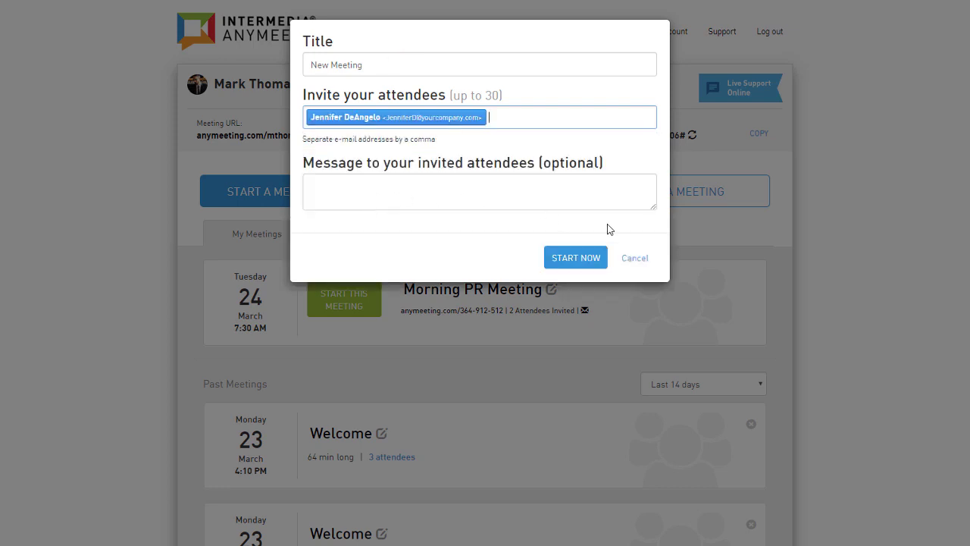
{"action": "left_click", "coordinate": [635, 258]}
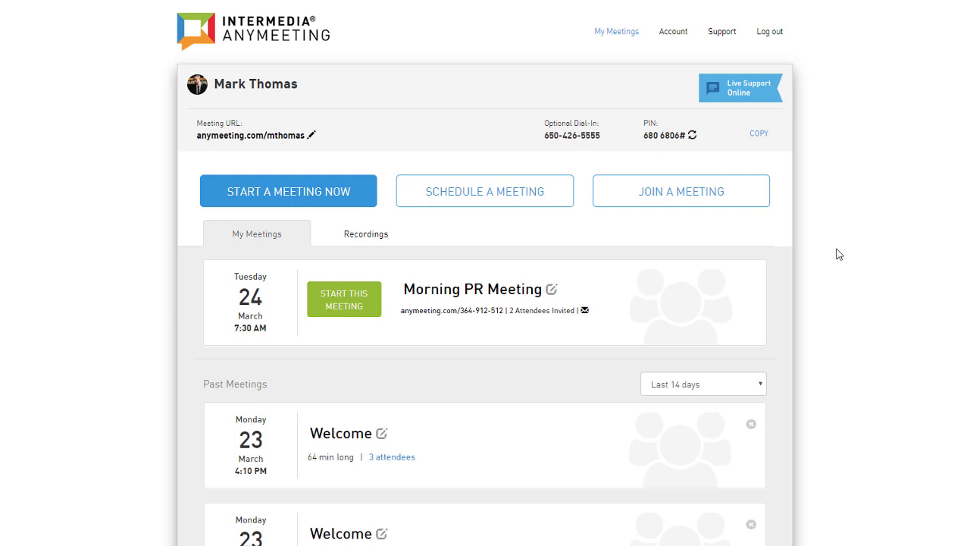
{"action": "left_click", "coordinate": [539, 189]}
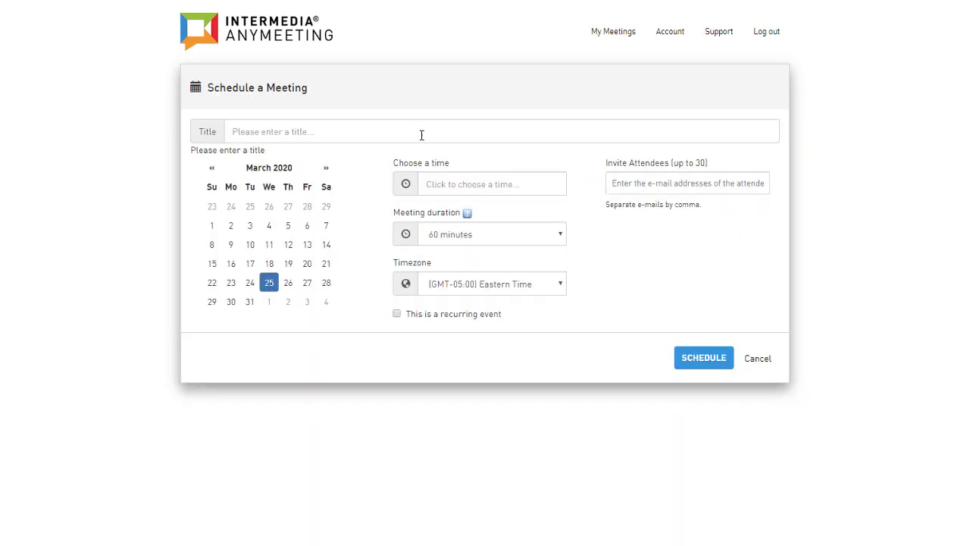
{"action": "type", "text": "Marketing Meeting"}
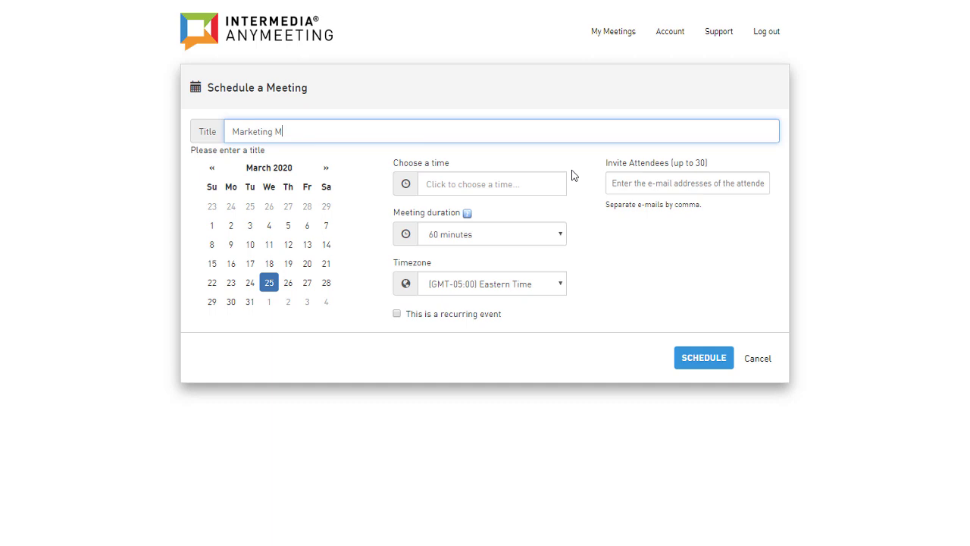
{"action": "key", "text": "Tab"}
{"action": "left_click", "coordinate": [536, 264]}
{"action": "key", "text": "shift+Tab"}
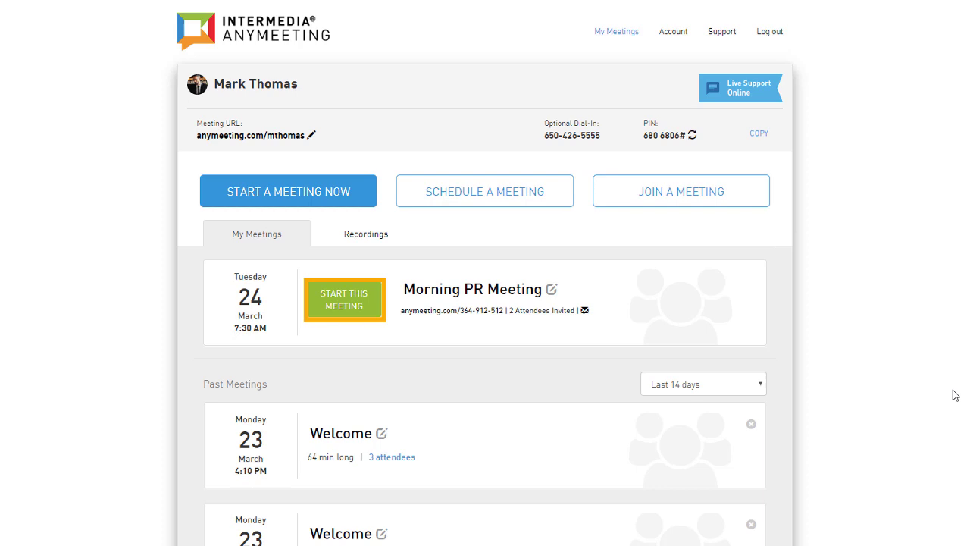
Start the Morning PR Meeting from its card with START THIS MEETING.
{"action": "left_click", "coordinate": [368, 293]}
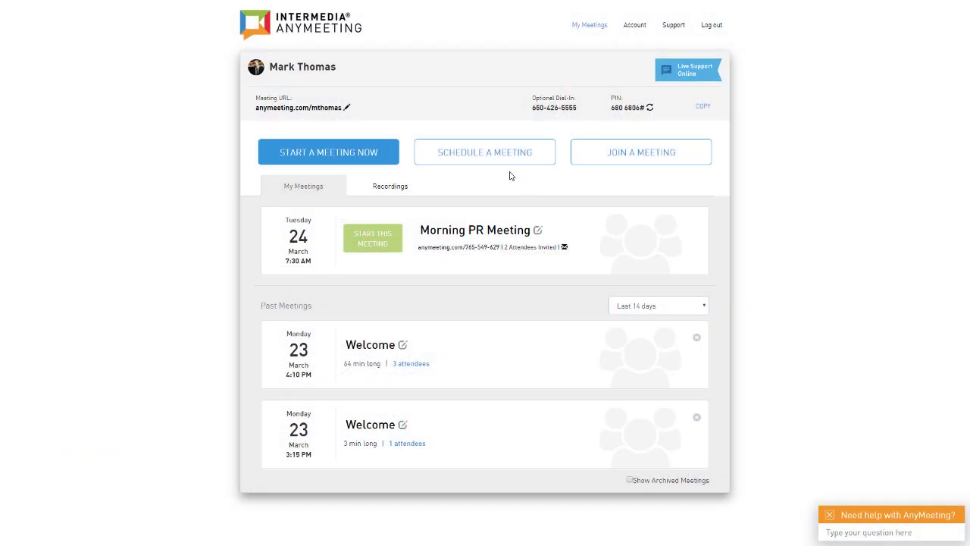
Start an instant meeting titled 'Morning Meeting' with one invited attendee.
{"action": "left_click", "coordinate": [377, 152]}
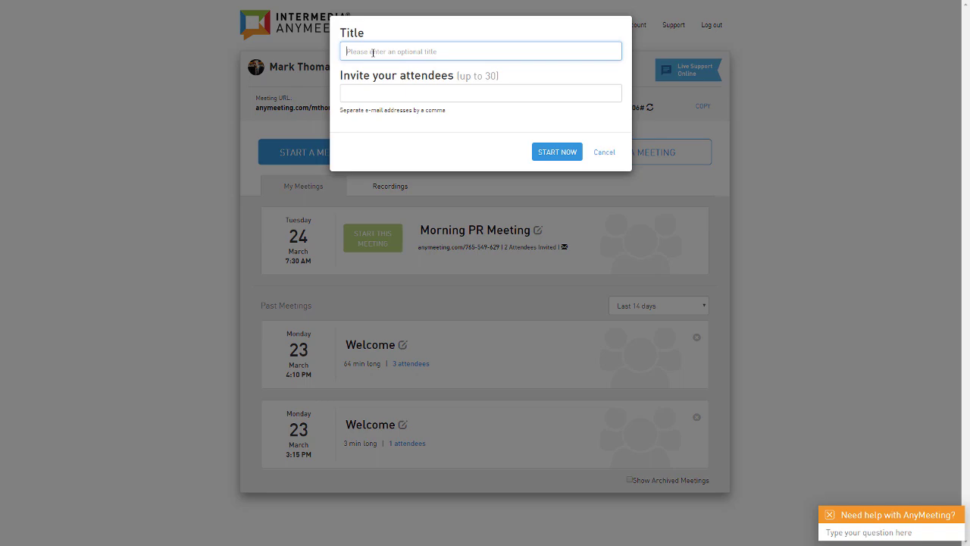
{"action": "type", "text": "Morning Meeting"}
{"action": "key", "text": "Tab"}
{"action": "key", "text": "ctrl+v"}
{"action": "left_click", "coordinate": [557, 205]}
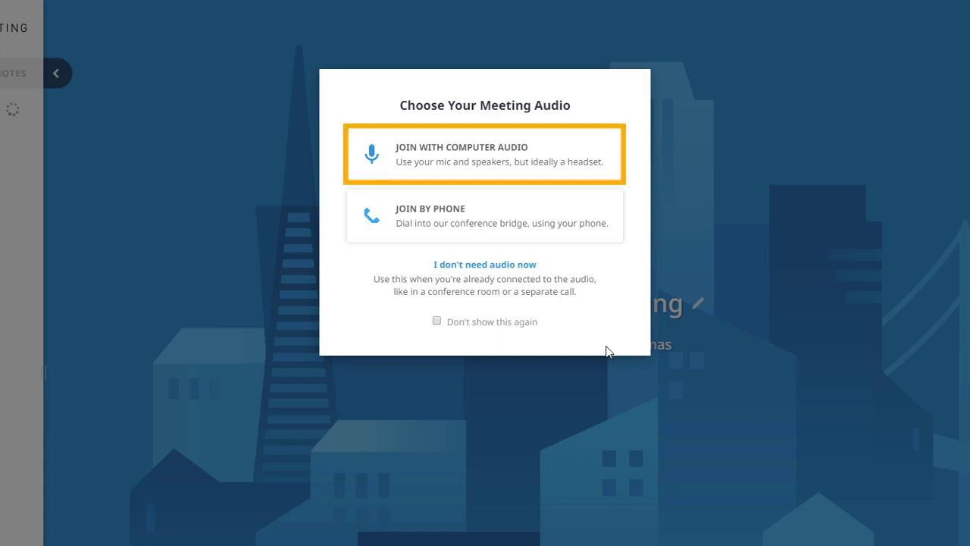
Join the Morning Meeting with computer audio instead of phone or no audio.
{"action": "key", "text": "Tab"}
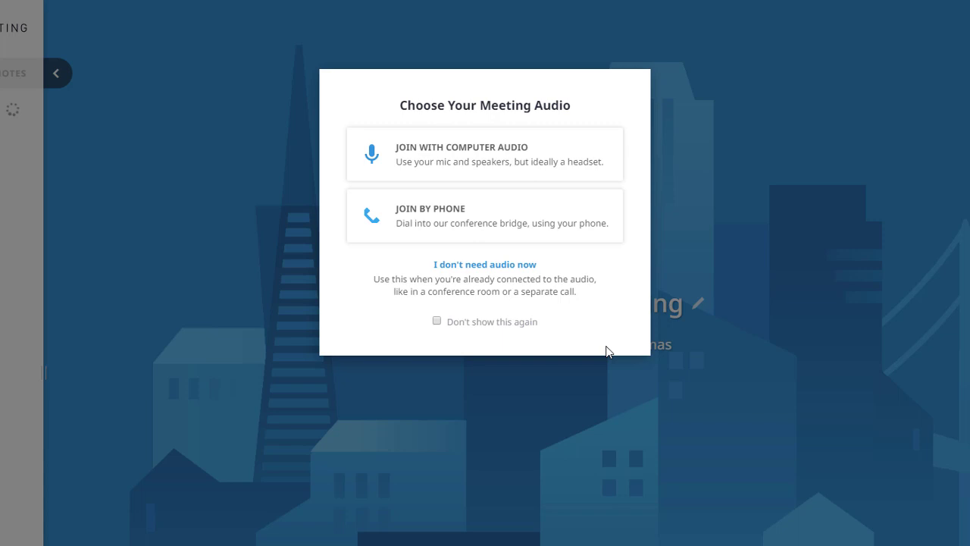
{"action": "key", "text": "Tab"}
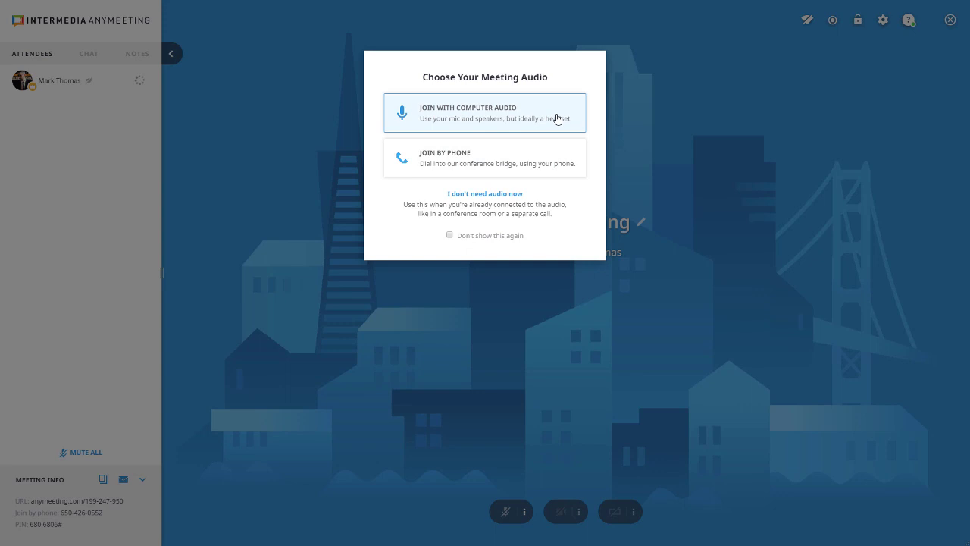
{"action": "left_click", "coordinate": [556, 119]}
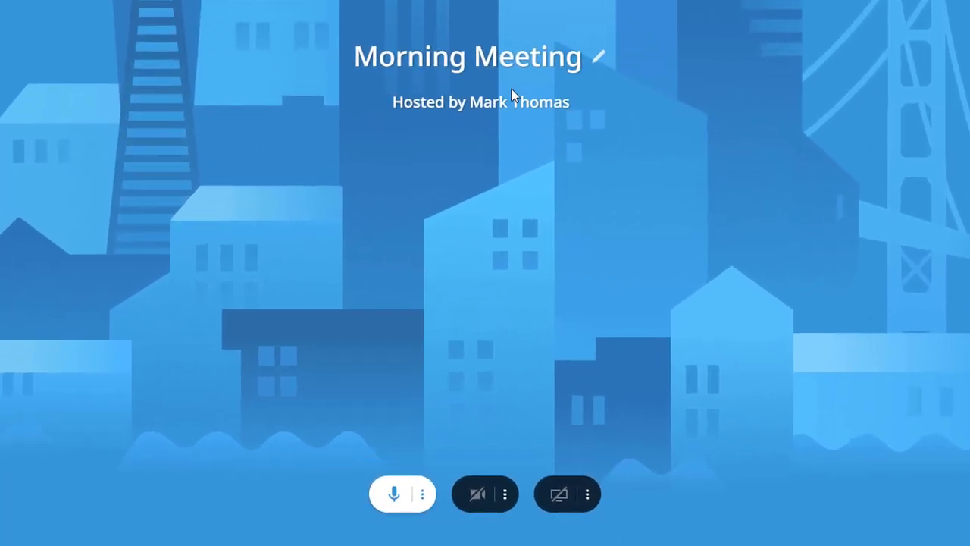
Set the speakers to the Communications headset earphones and switch the meeting audio to phone.
{"action": "left_click", "coordinate": [422, 499]}
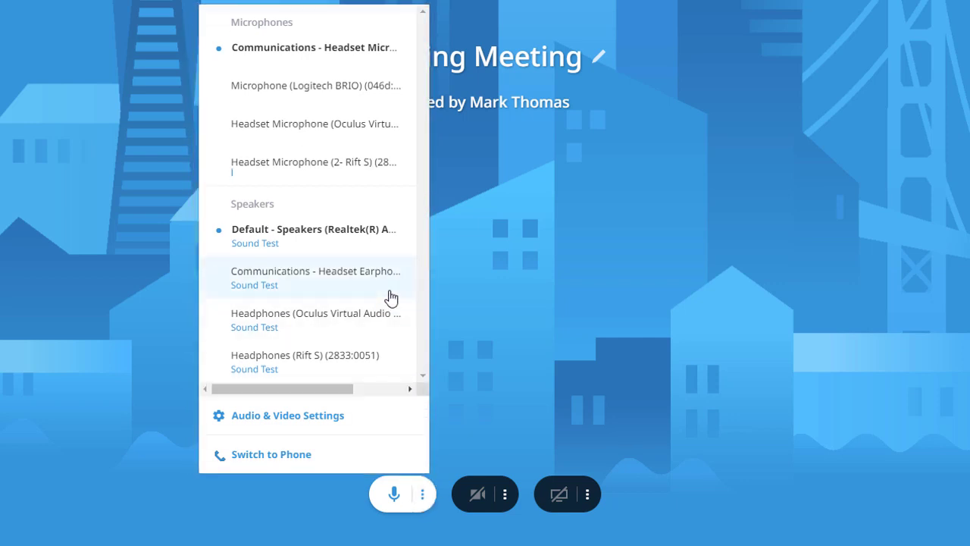
{"action": "left_click", "coordinate": [391, 297]}
{"action": "left_click", "coordinate": [425, 494]}
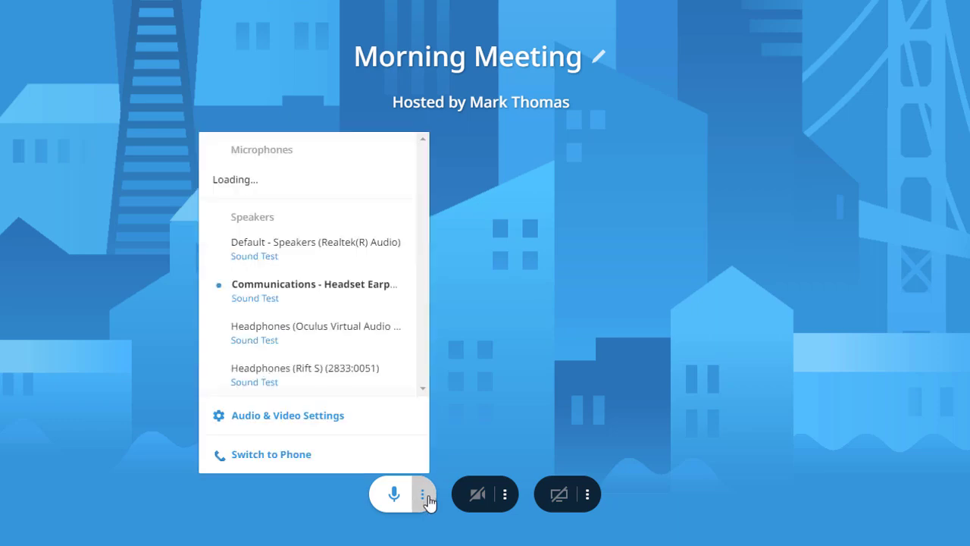
{"action": "left_click", "coordinate": [425, 494]}
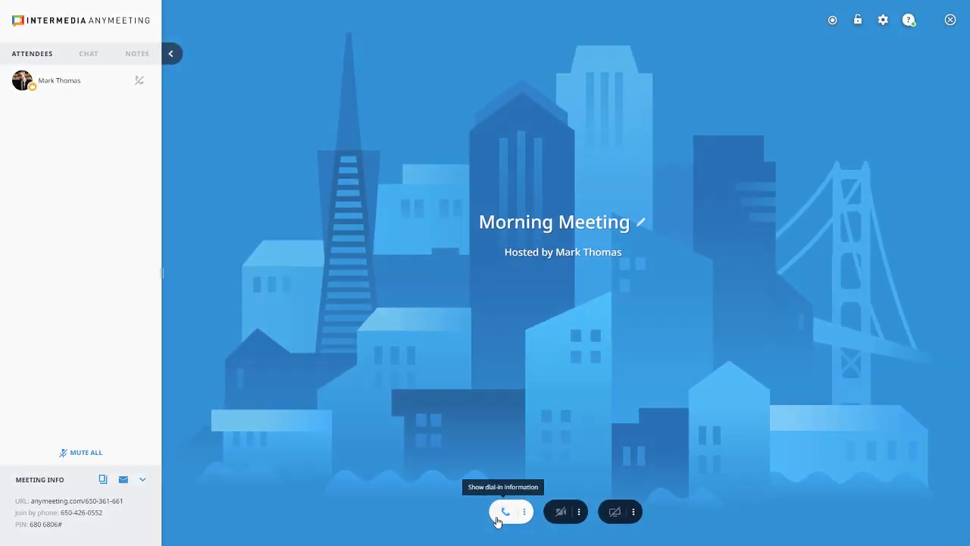
Close the dial-in information, then review the camera and screen-sharing options menus.
{"action": "left_click", "coordinate": [505, 511]}
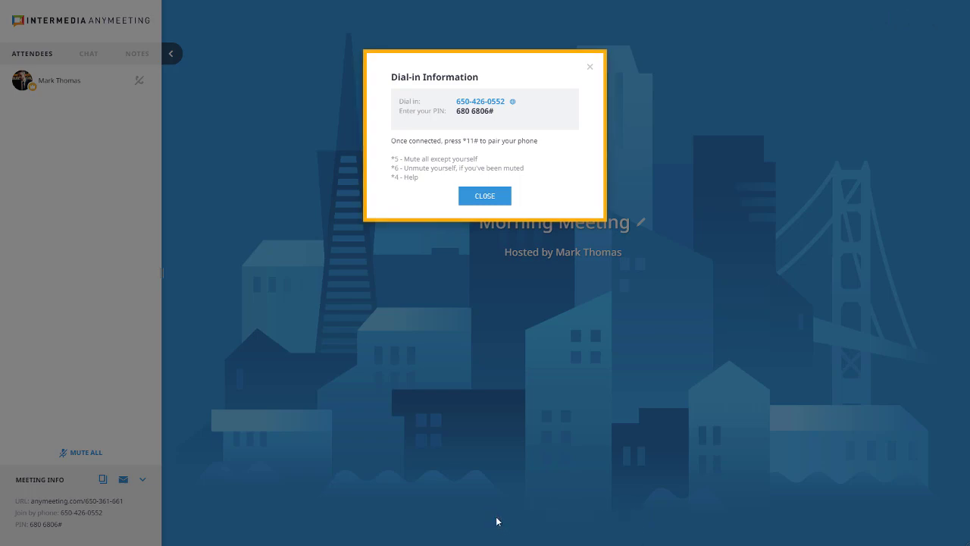
{"action": "left_click", "coordinate": [582, 387]}
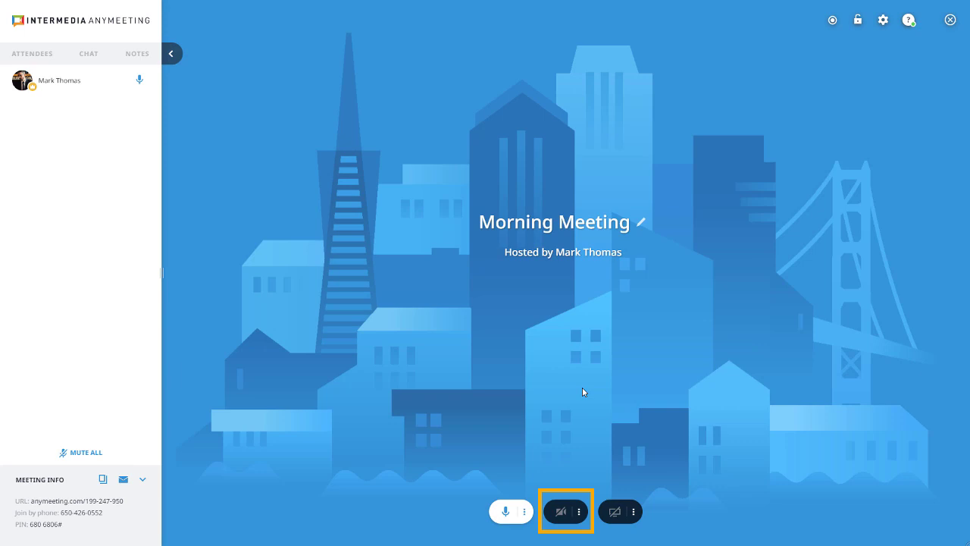
{"action": "left_click", "coordinate": [579, 512]}
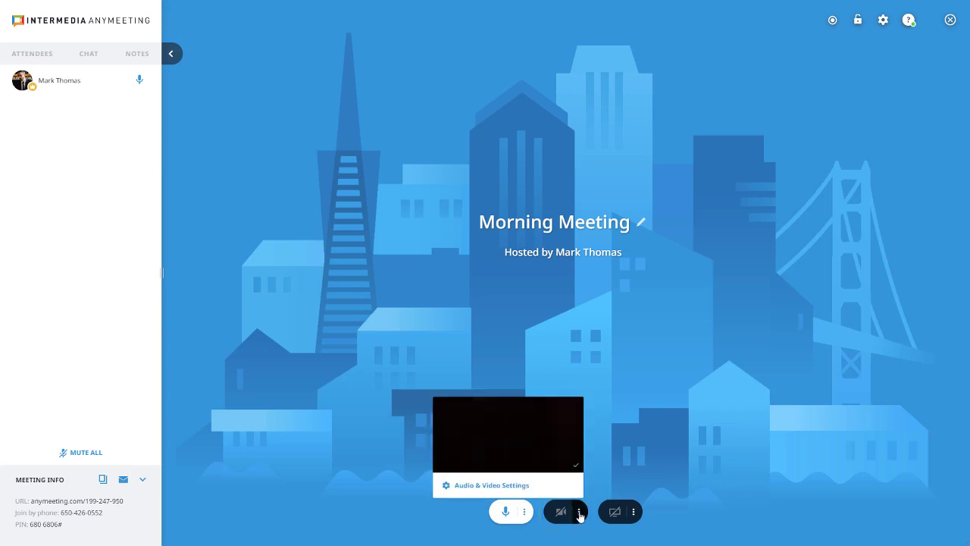
{"action": "left_click", "coordinate": [579, 513]}
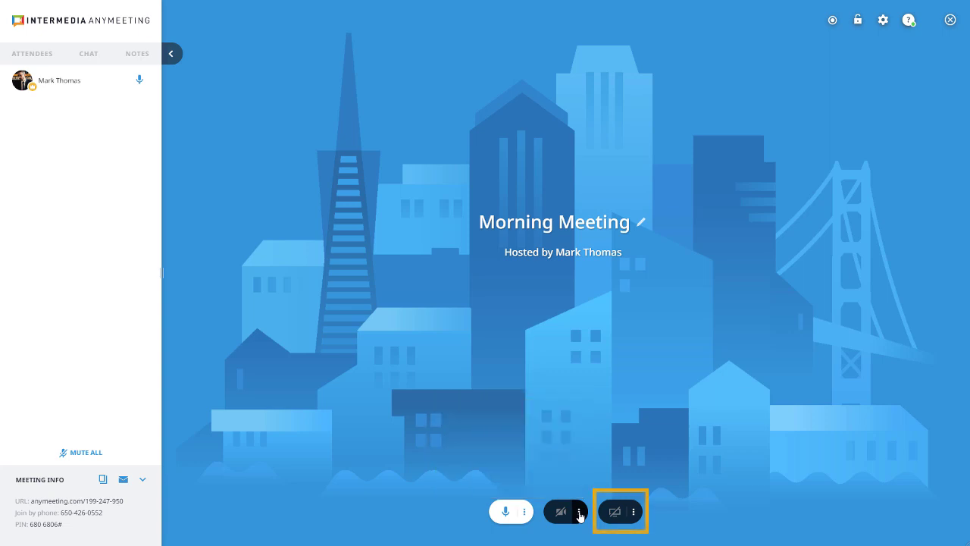
{"action": "left_click", "coordinate": [635, 512]}
Share the PowerPoint presentation window from Chrome's Application Window list.
{"action": "left_click", "coordinate": [635, 512]}
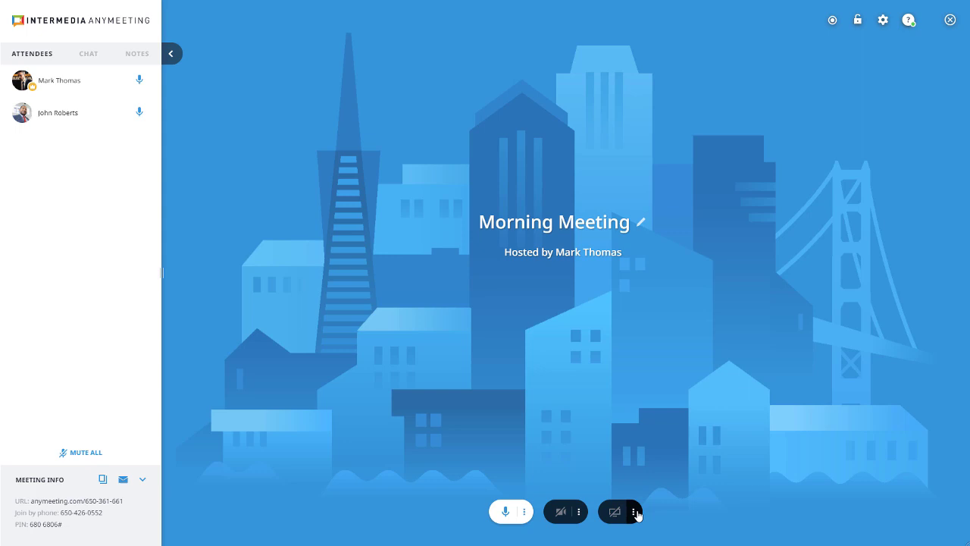
{"action": "left_click", "coordinate": [616, 513]}
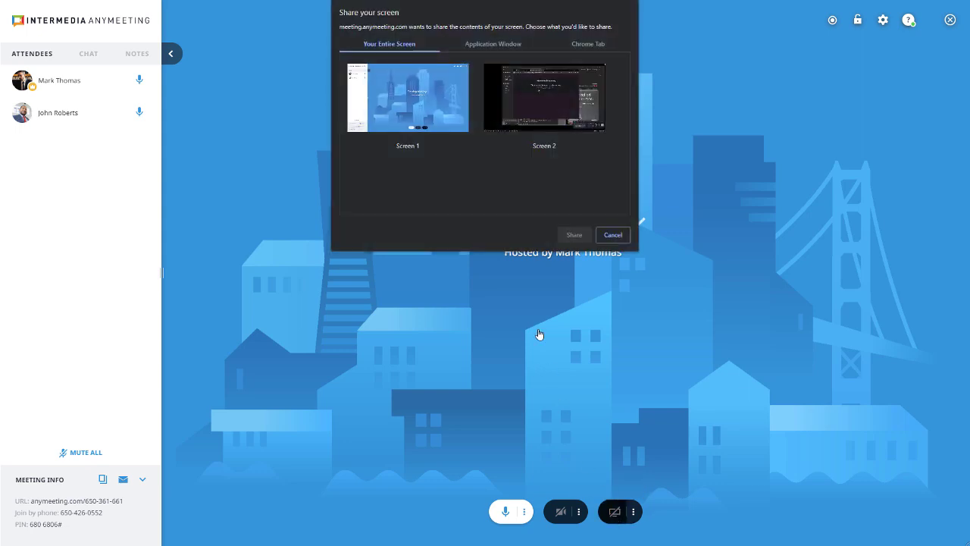
{"action": "left_click", "coordinate": [478, 45]}
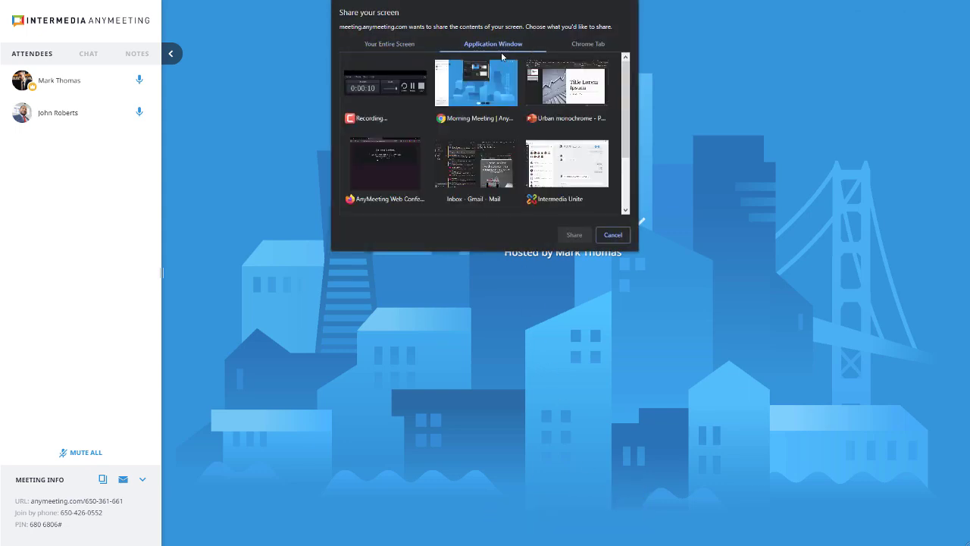
{"action": "left_click", "coordinate": [568, 87]}
{"action": "left_click", "coordinate": [586, 237]}
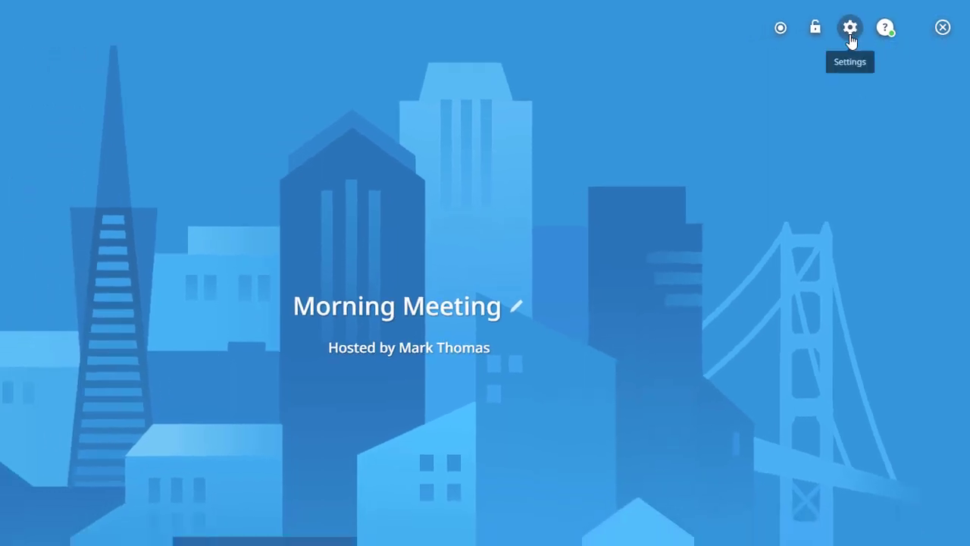
{"action": "left_click", "coordinate": [837, 31]}
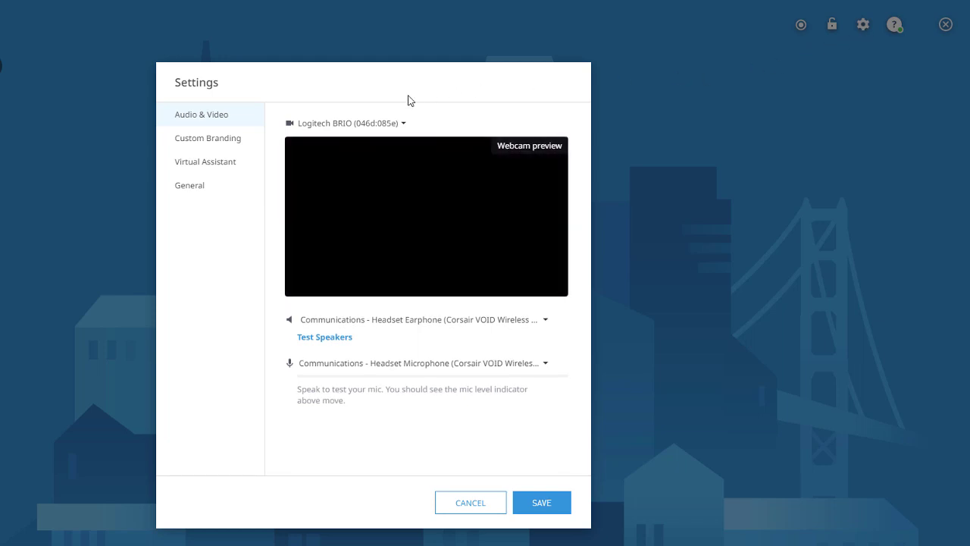
{"action": "left_click", "coordinate": [239, 139]}
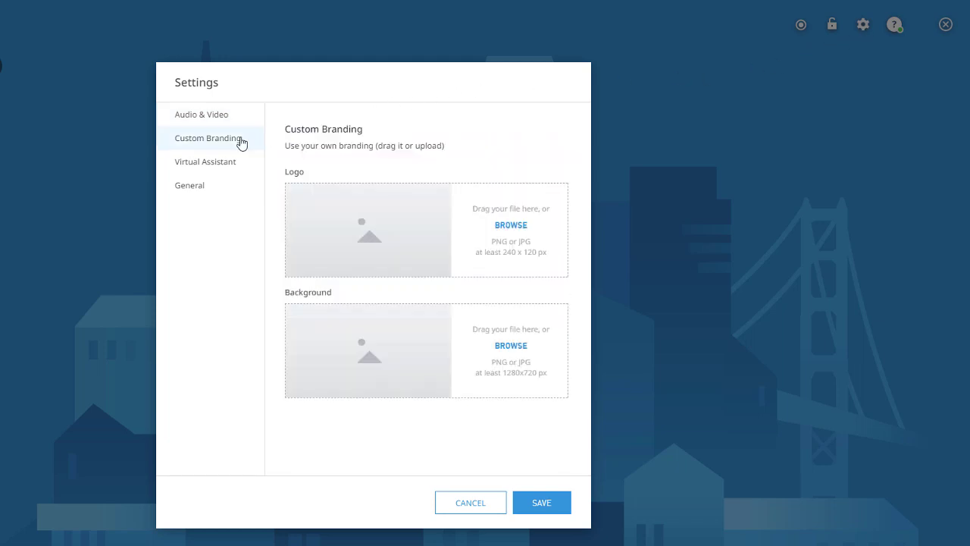
{"action": "left_click", "coordinate": [251, 175]}
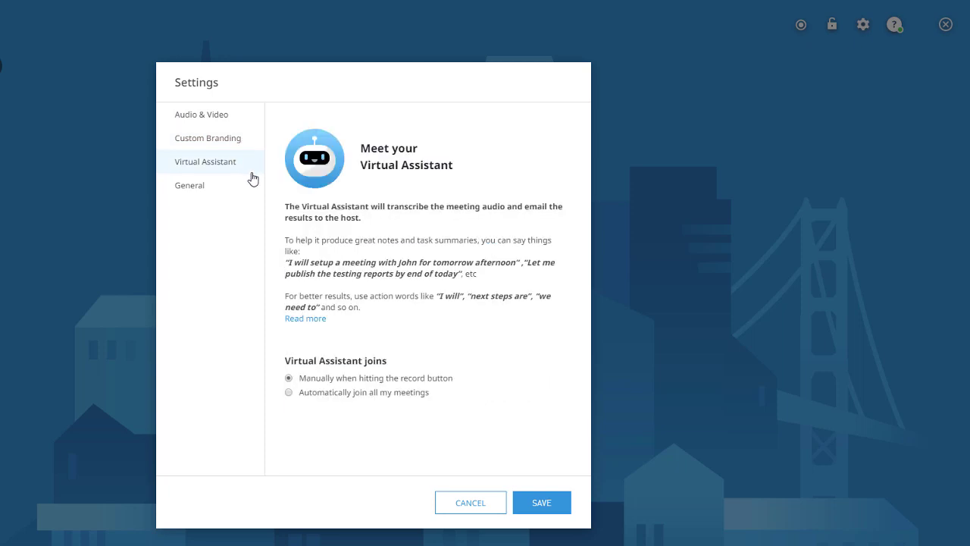
{"action": "left_click", "coordinate": [256, 192]}
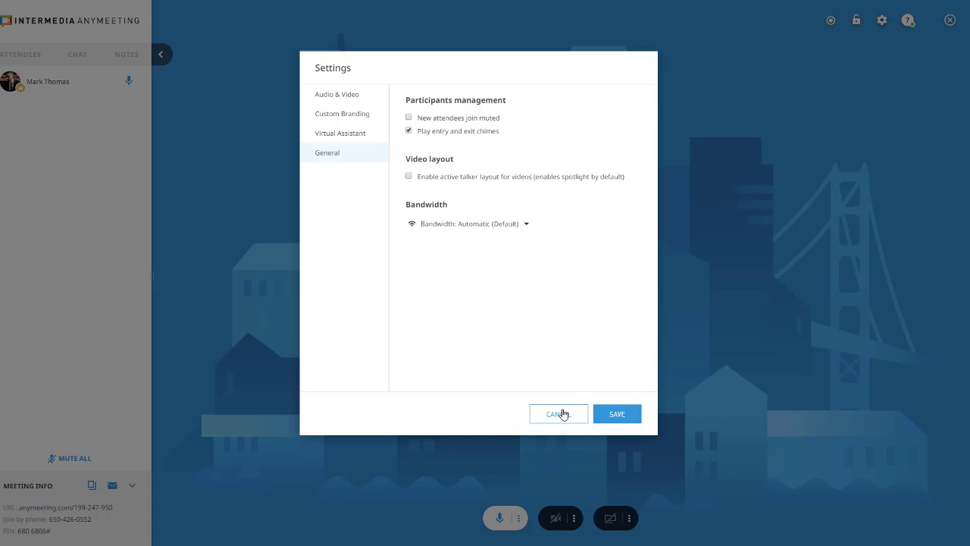
{"action": "left_click", "coordinate": [471, 503]}
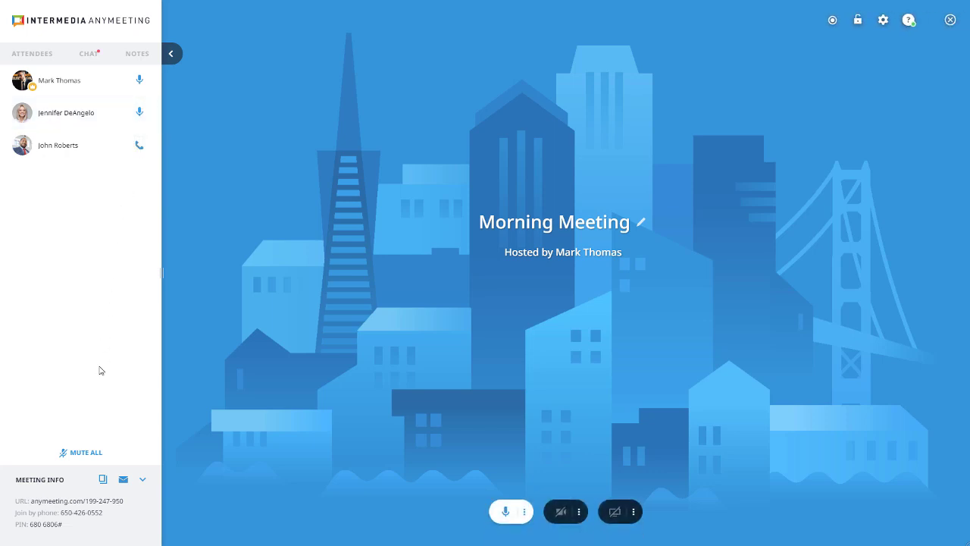
Mute all attendees, confirming with YES, MUTE EVERYONE.
{"action": "left_click", "coordinate": [94, 454]}
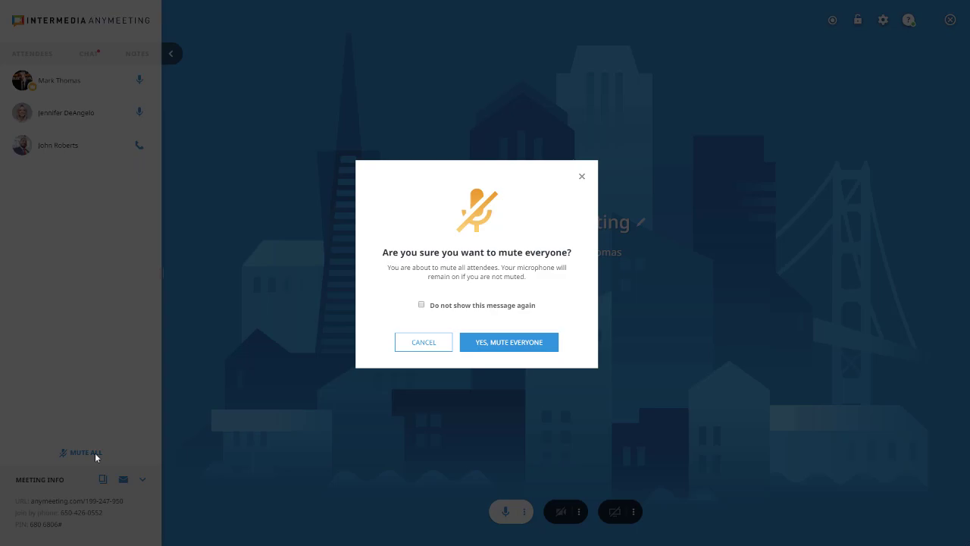
{"action": "left_click", "coordinate": [489, 348]}
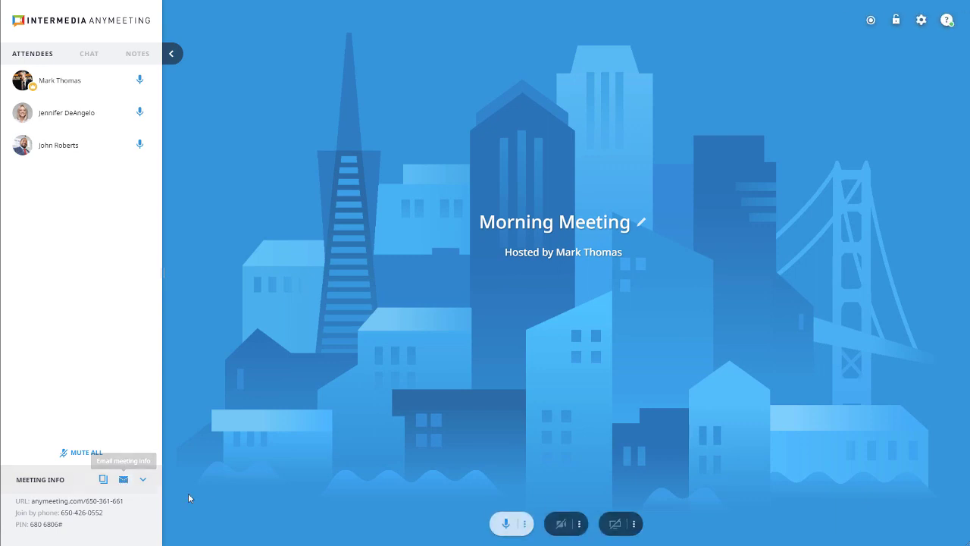
Send the message 'Thanks all!' in the meeting chat.
{"action": "left_click", "coordinate": [93, 61]}
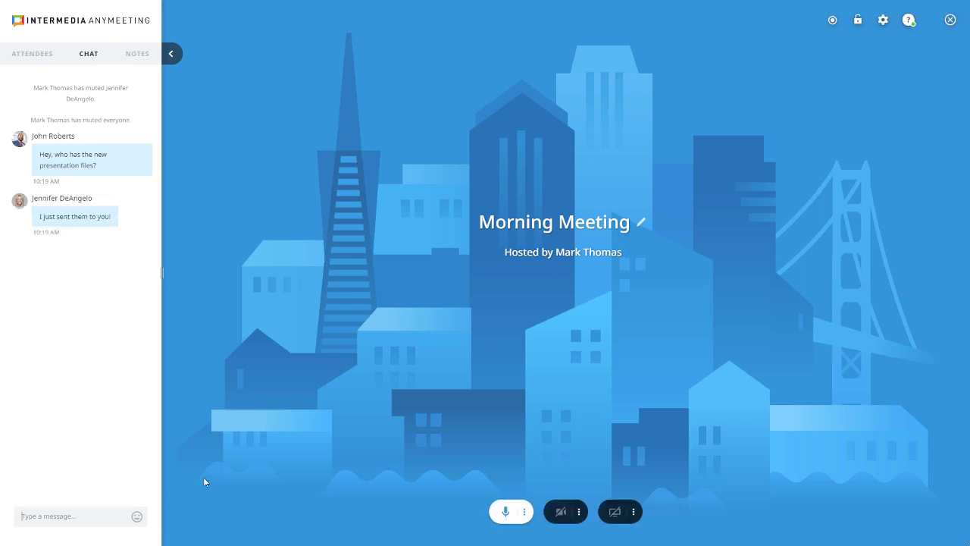
{"action": "type", "text": "Thanks all!"}
{"action": "key", "text": "Return"}
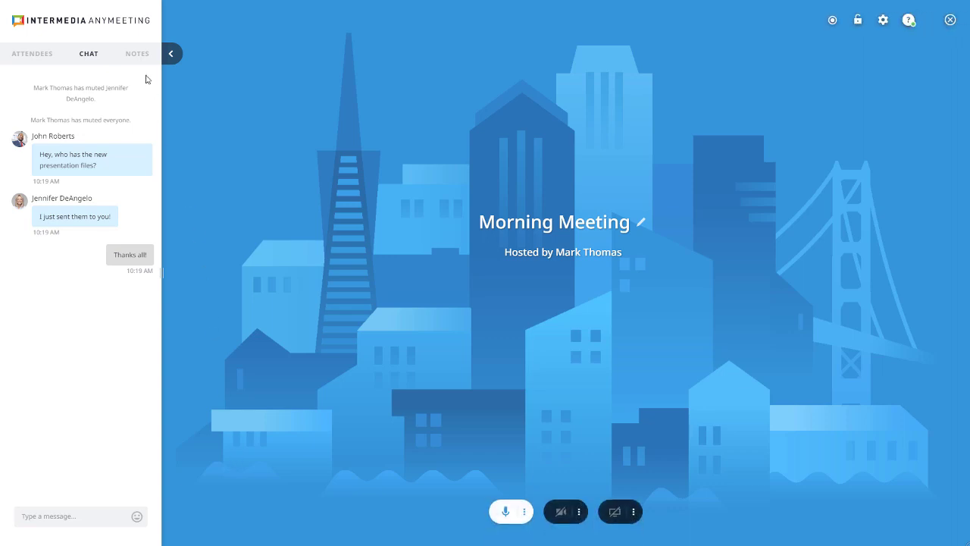
{"action": "left_click", "coordinate": [136, 53]}
Write notes that a colleague sent the Presentation Materials and the team meets again Wed the 26th.
{"action": "left_click", "coordinate": [88, 141]}
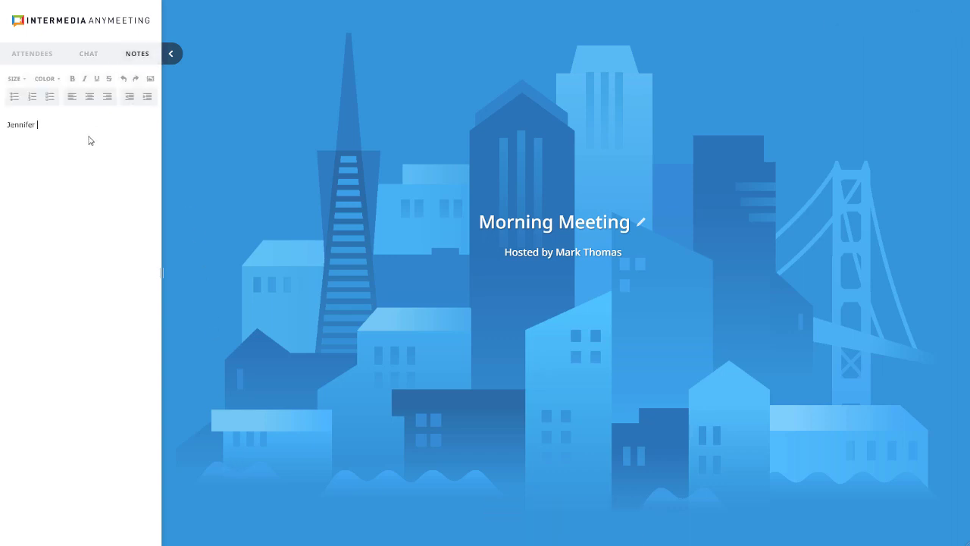
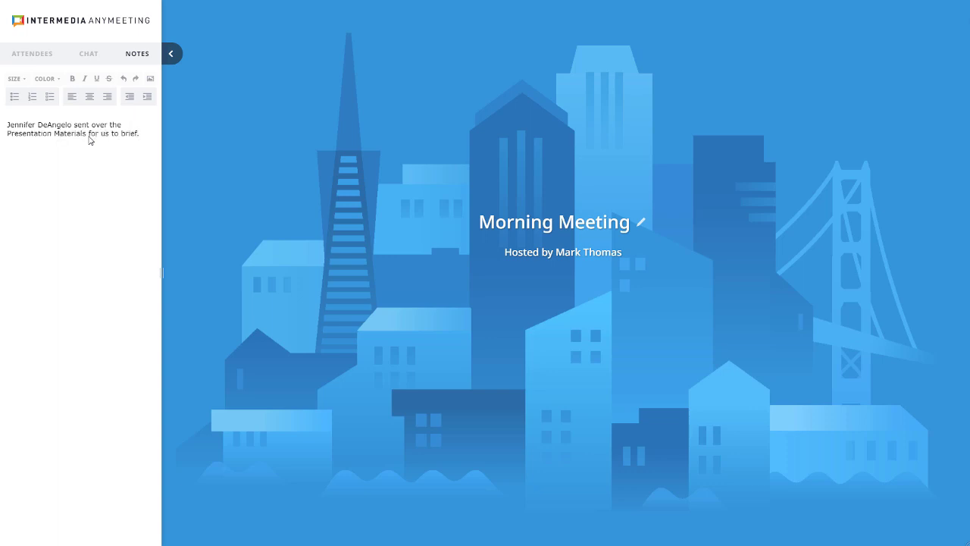
{"action": "type", "text": "Everything looks on track today, will meet again on Wed the 26th."}
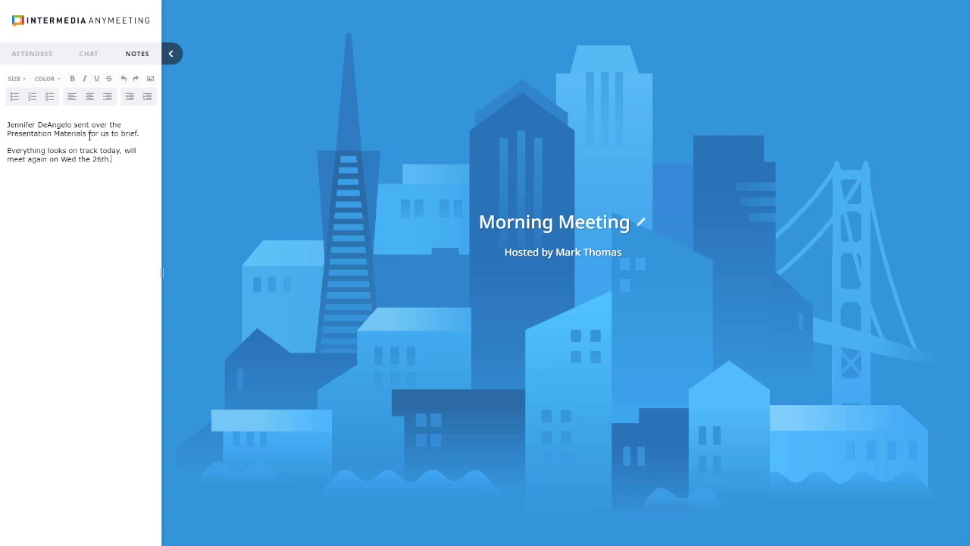
{"action": "mouse_move", "coordinate": [311, 279]}
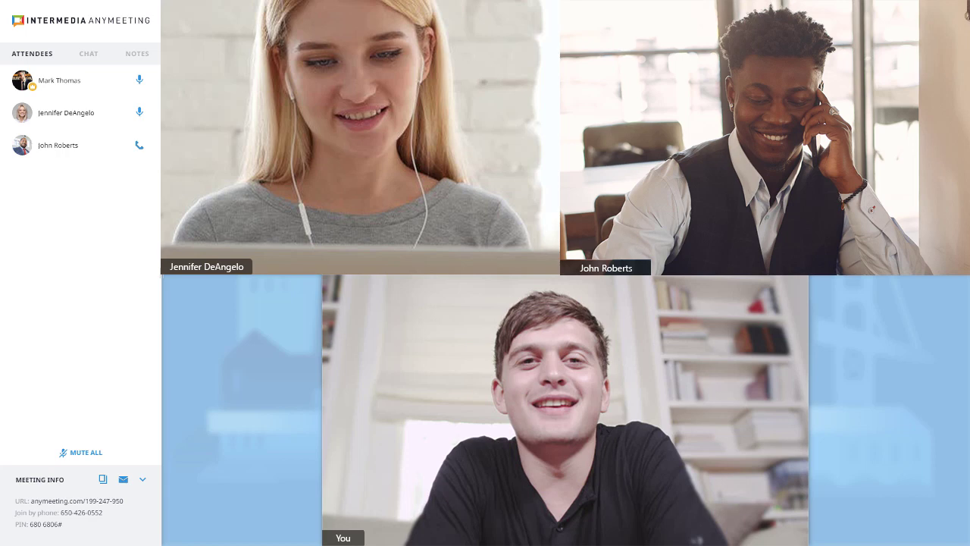
Switch from gallery to speaker layout with one participant's video spotlighted.
{"action": "left_click", "coordinate": [230, 174]}
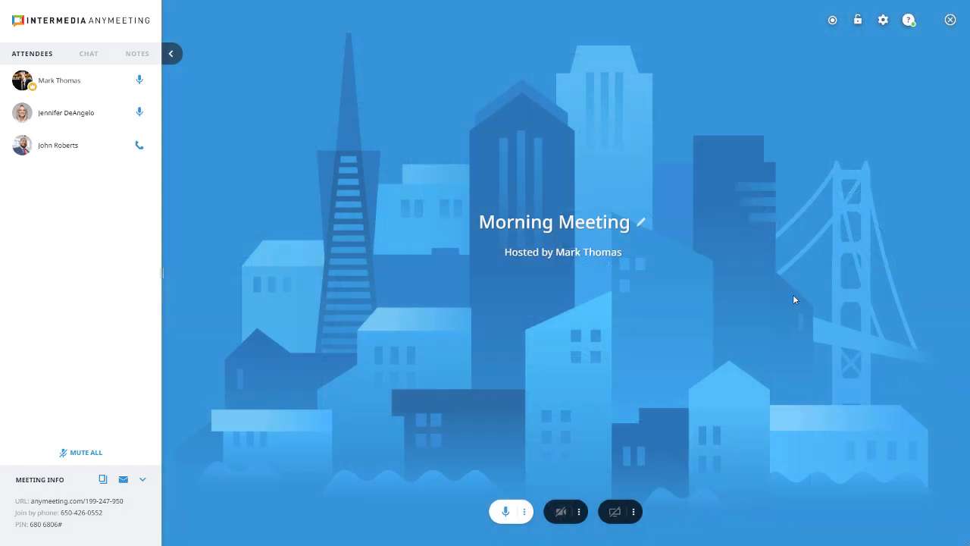
End the Morning Meeting for all attendees with the message 'Thanks for joining!'.
{"action": "left_click", "coordinate": [952, 20]}
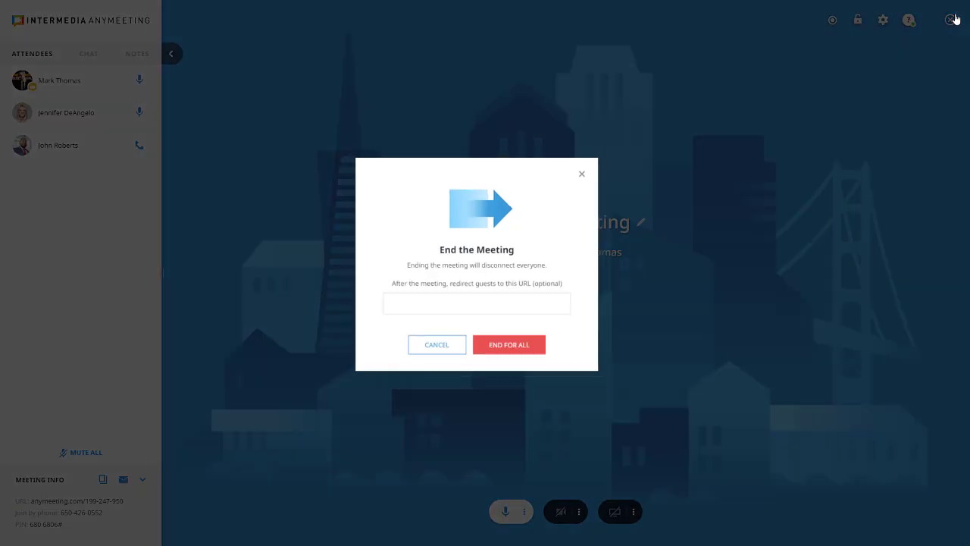
{"action": "type", "text": "Thanks for "}
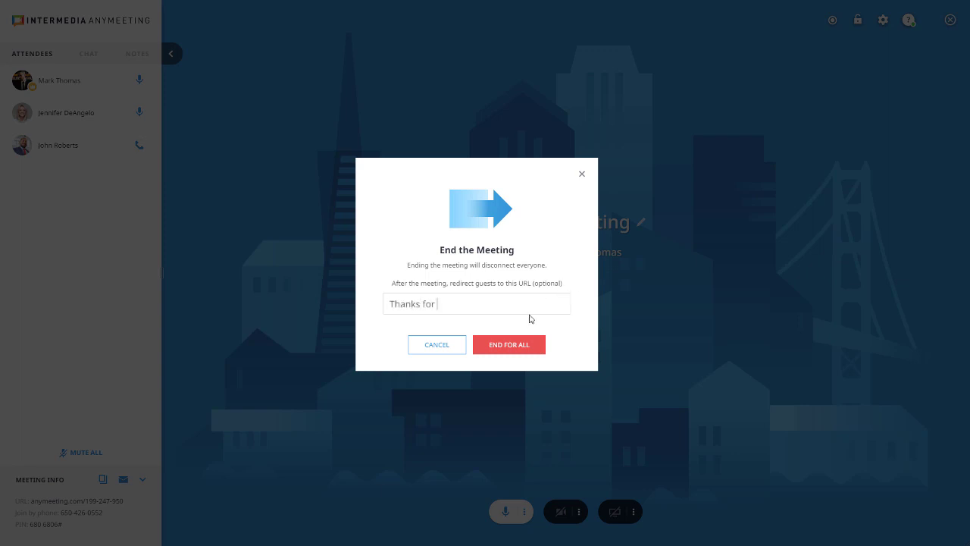
{"action": "type", "text": "joining!"}
{"action": "left_click", "coordinate": [531, 344]}
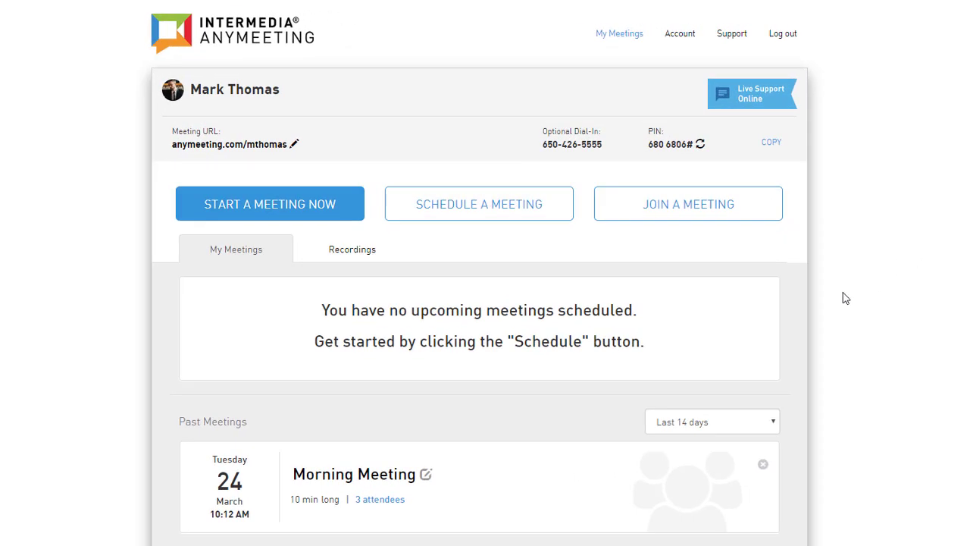
Open the past Morning Meeting's details and view its Attendees and Recording tabs.
{"action": "left_click", "coordinate": [364, 476]}
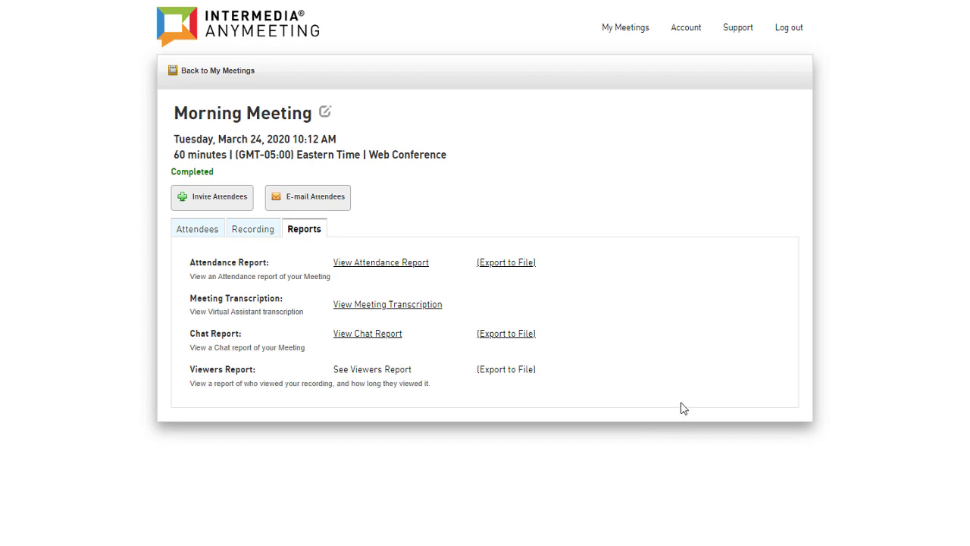
{"action": "left_click", "coordinate": [197, 237]}
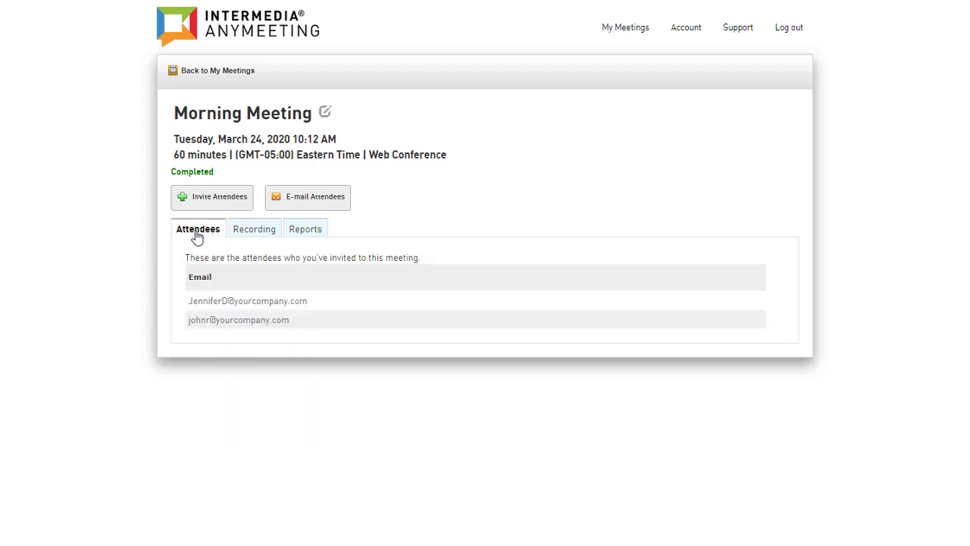
{"action": "left_click", "coordinate": [249, 237]}
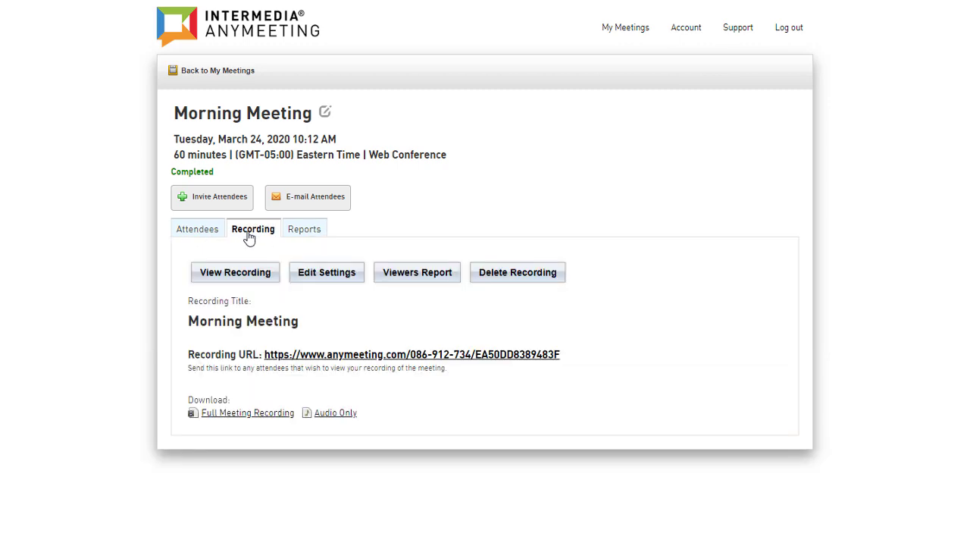